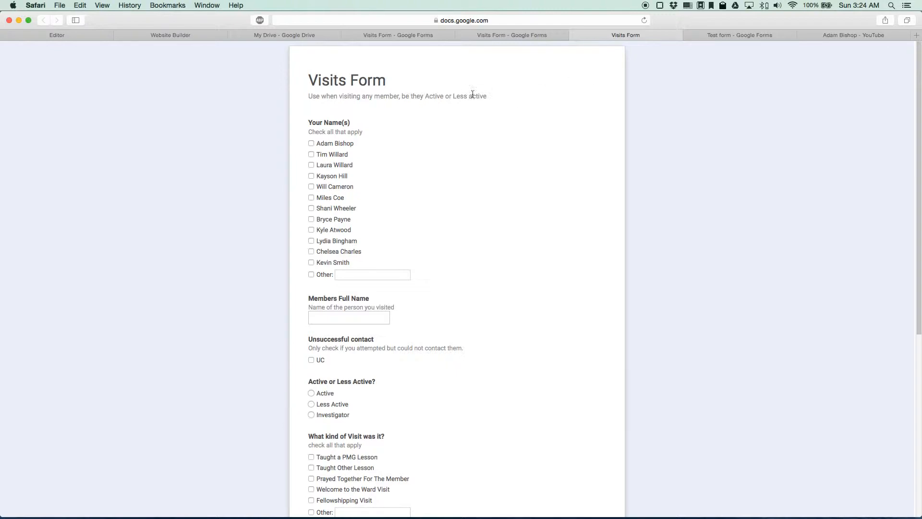
- Look through the questions of the existing Visits Form as a reference
scroll(509, 119, "down", 2)
scroll(516, 120, "up", 2)
scroll(487, 179, "down", 5)
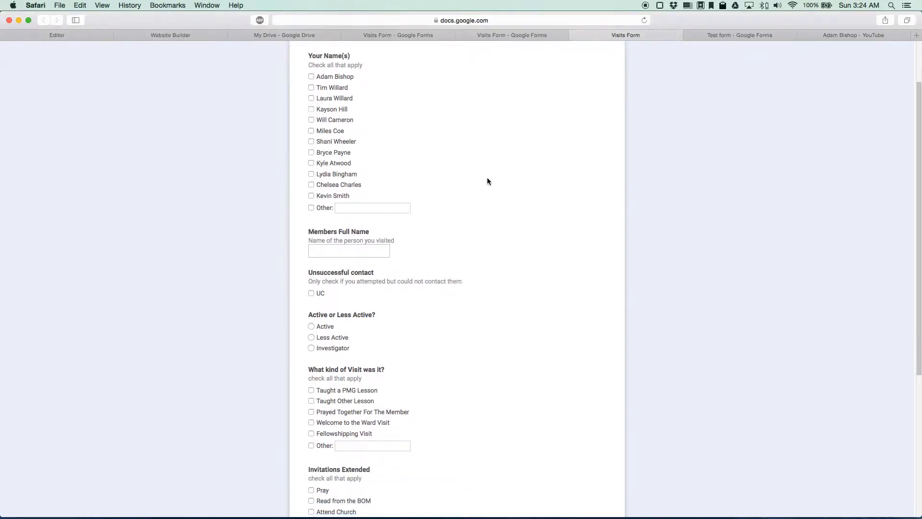
scroll(488, 179, "up", 5)
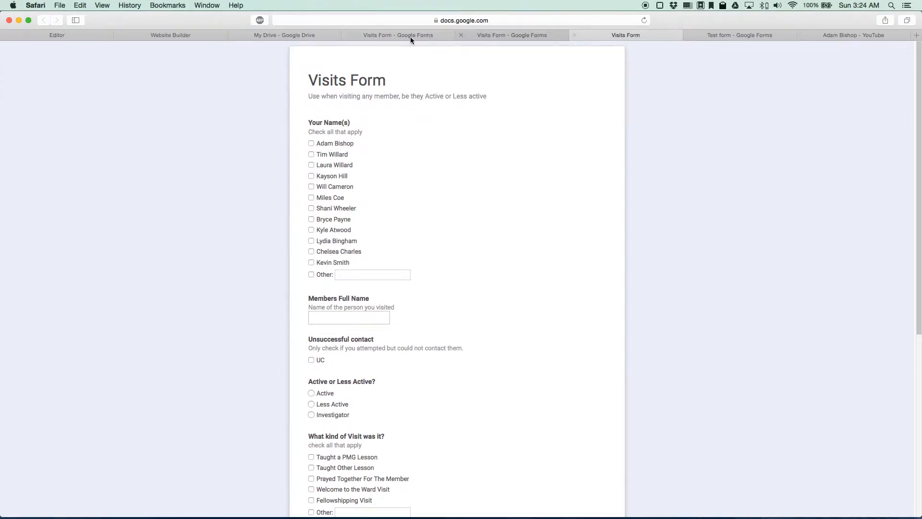
- Create a new blank Google Form from My Drive
left_click(284, 35)
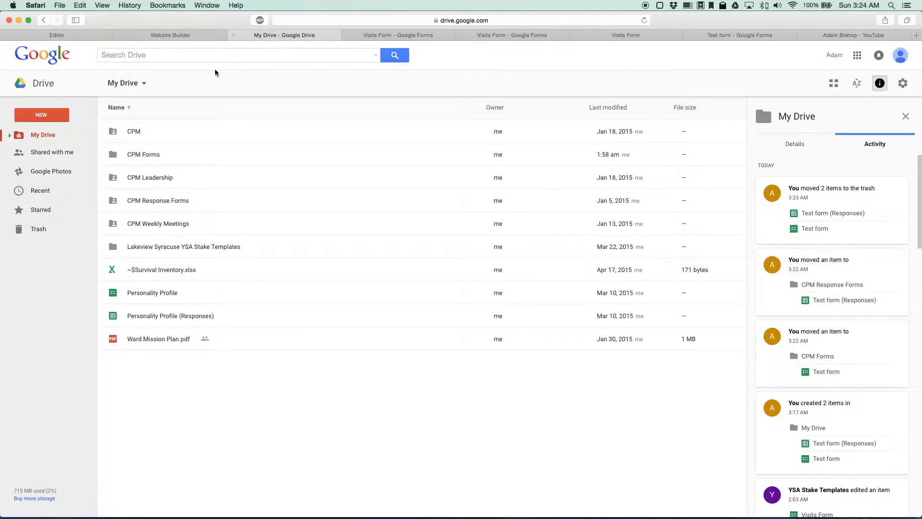
left_click(53, 116)
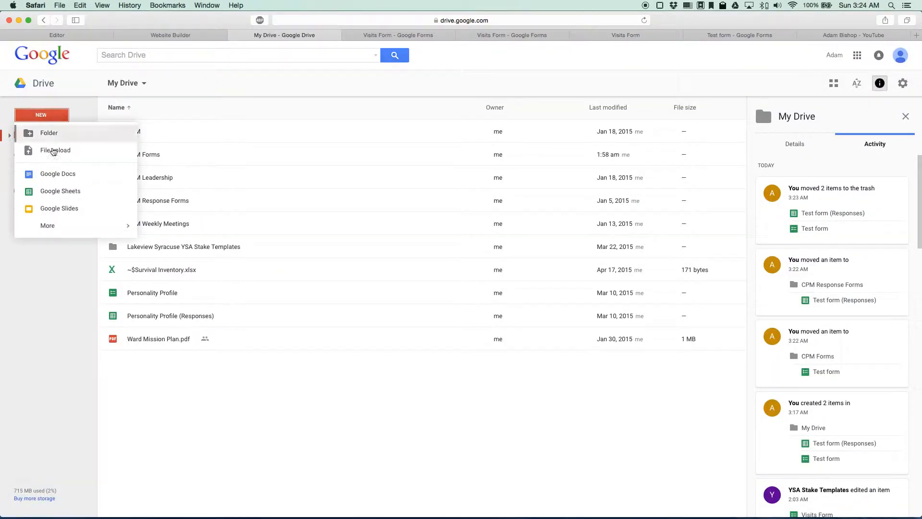
mouse_move(59, 228)
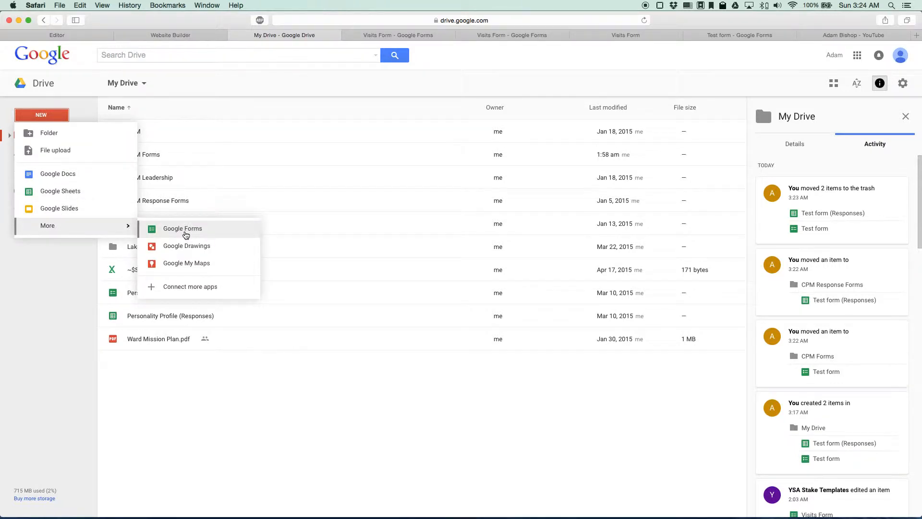
left_click(185, 234)
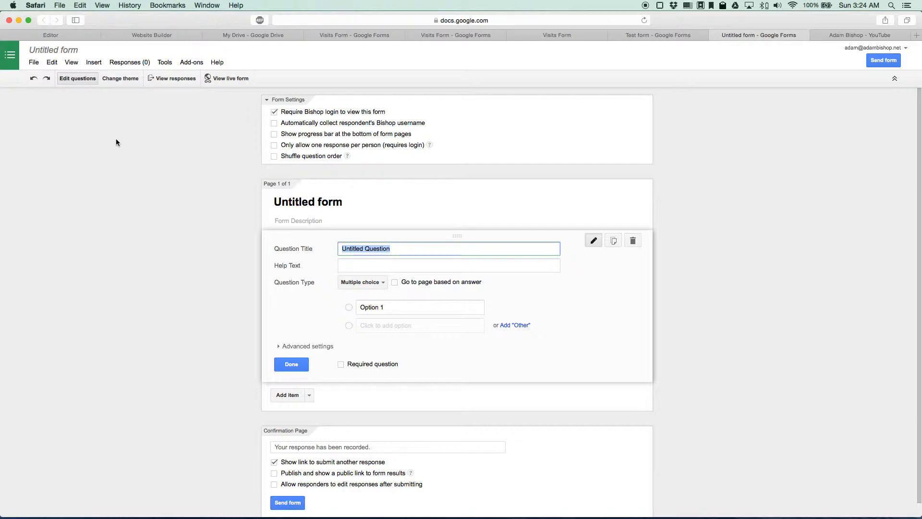
- Rename the untitled form as "test"
left_click(58, 50)
triple_click(433, 286)
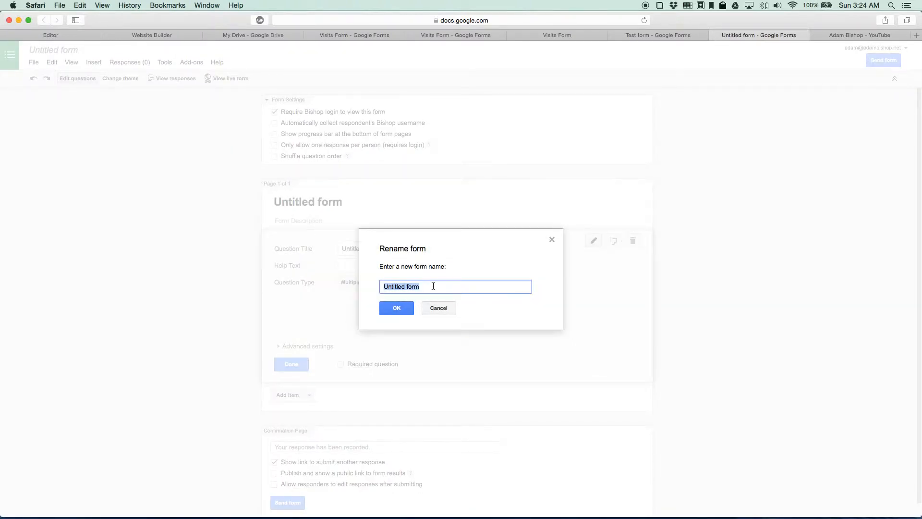
type("test")
left_click(390, 308)
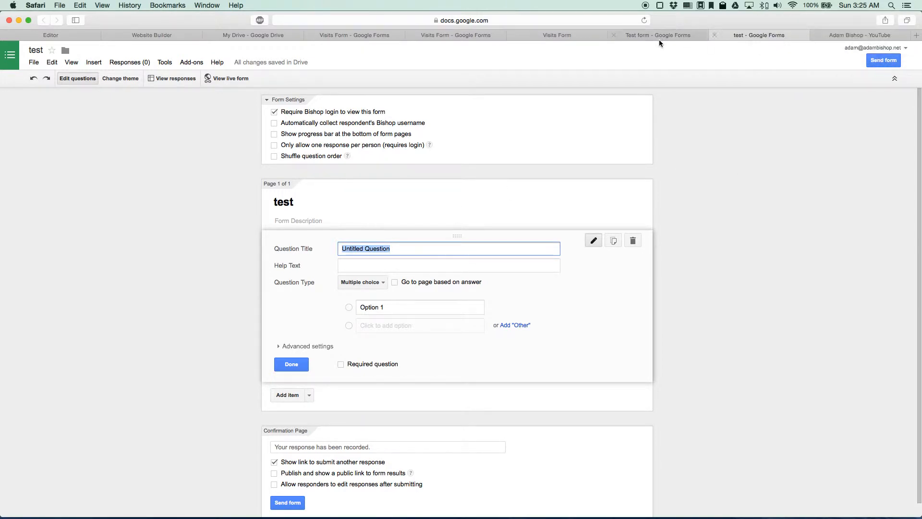
- Check the first question of the Visits Form and title the test form's first question "your name"
left_click(562, 33)
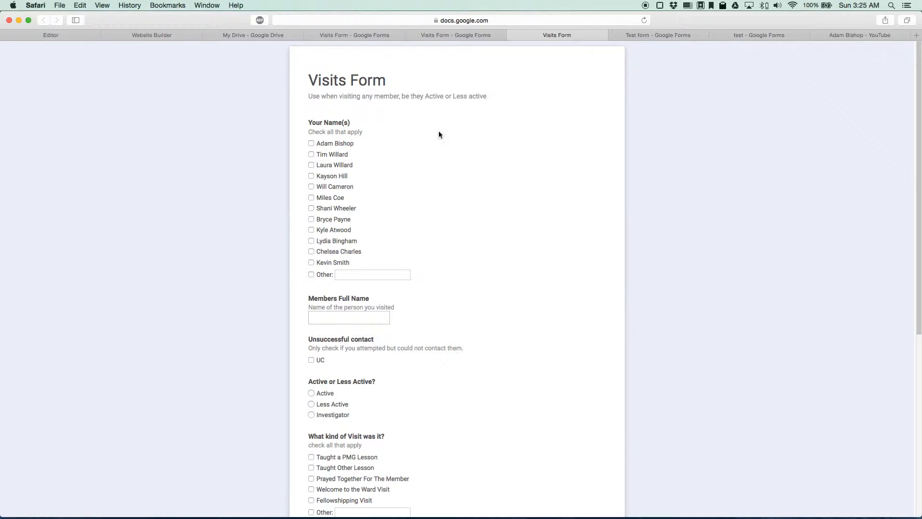
left_click(646, 35)
left_click(748, 33)
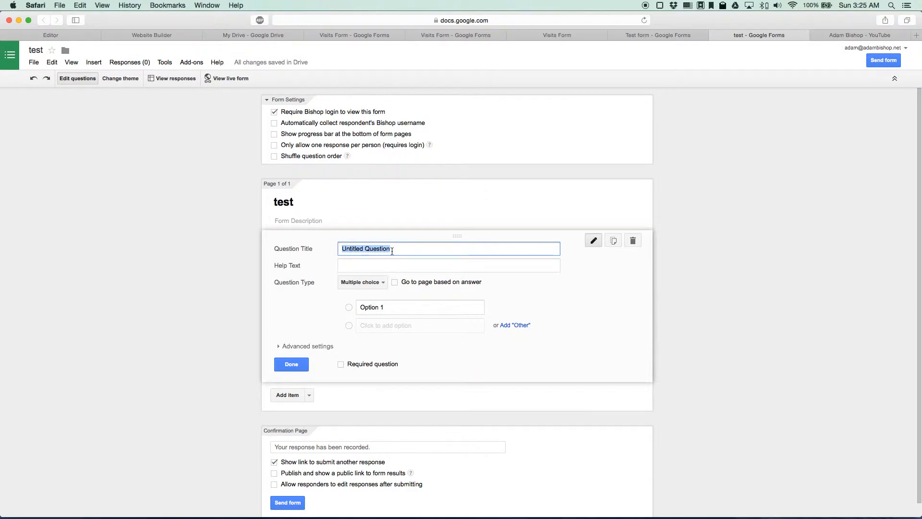
left_click(556, 35)
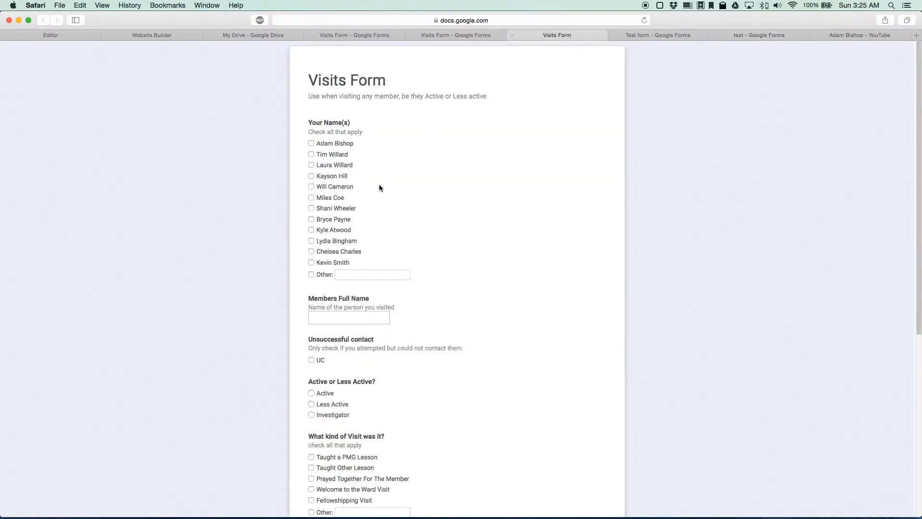
left_click(725, 36)
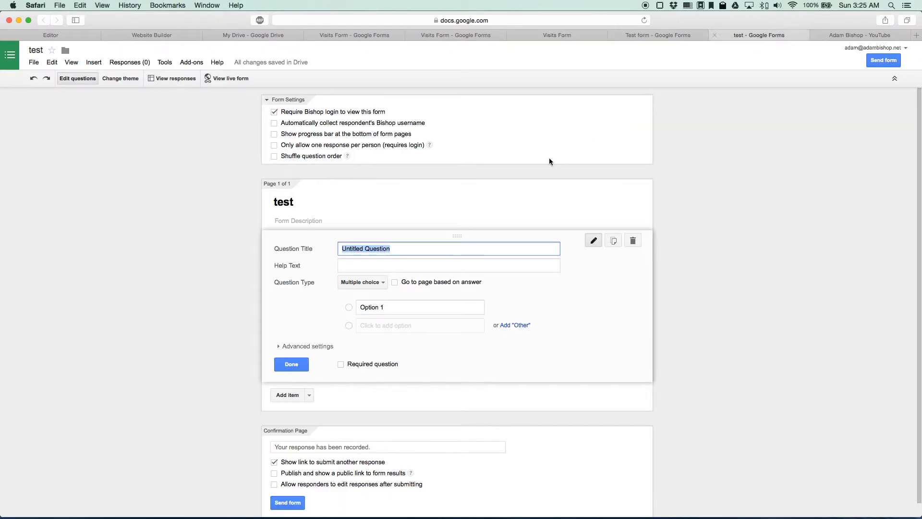
type("your name")
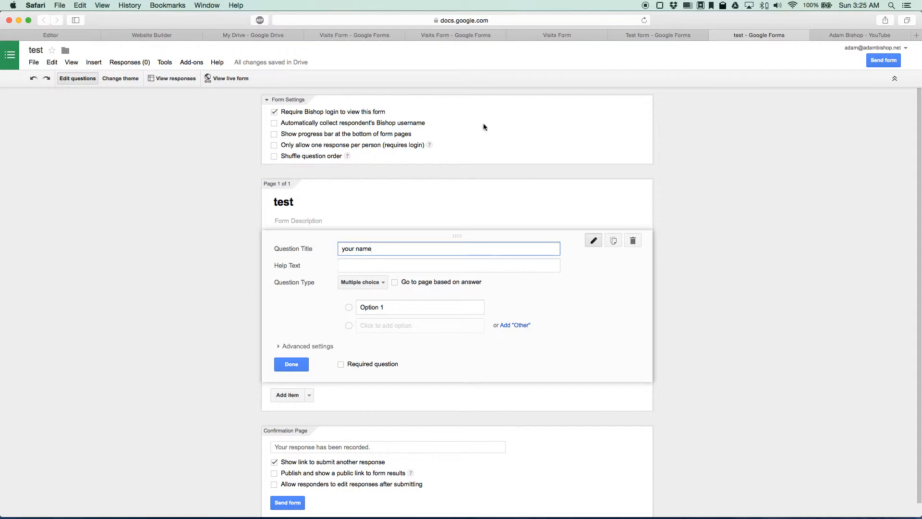
- Compare the help text under the Visits Form's name question with the empty help text of the test form's question
left_click(565, 35)
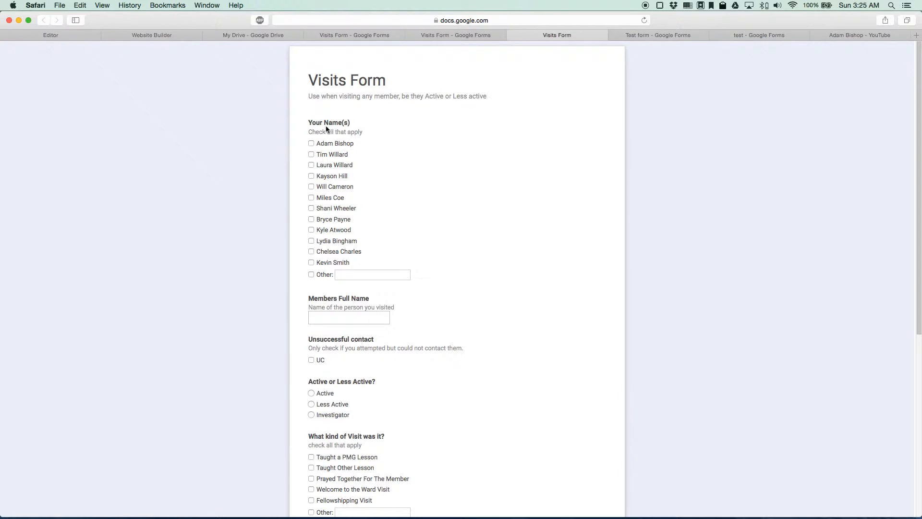
left_click(735, 38)
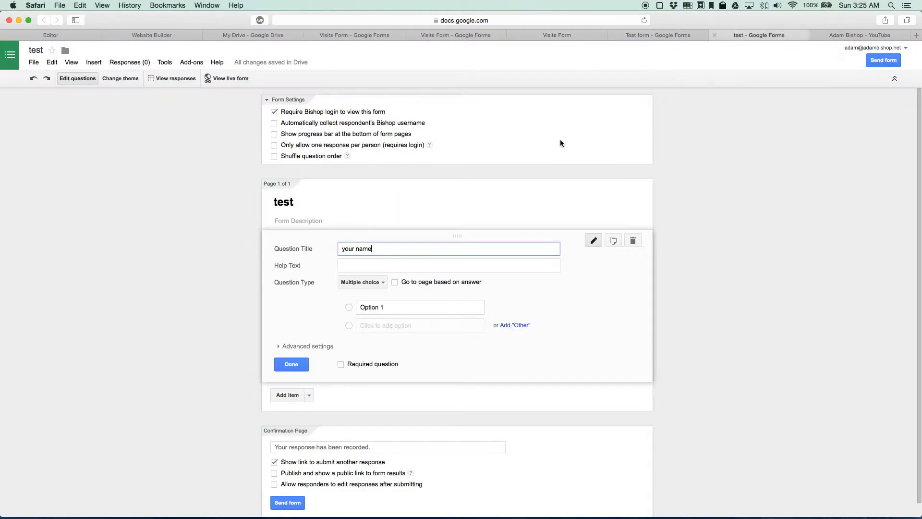
left_click(365, 266)
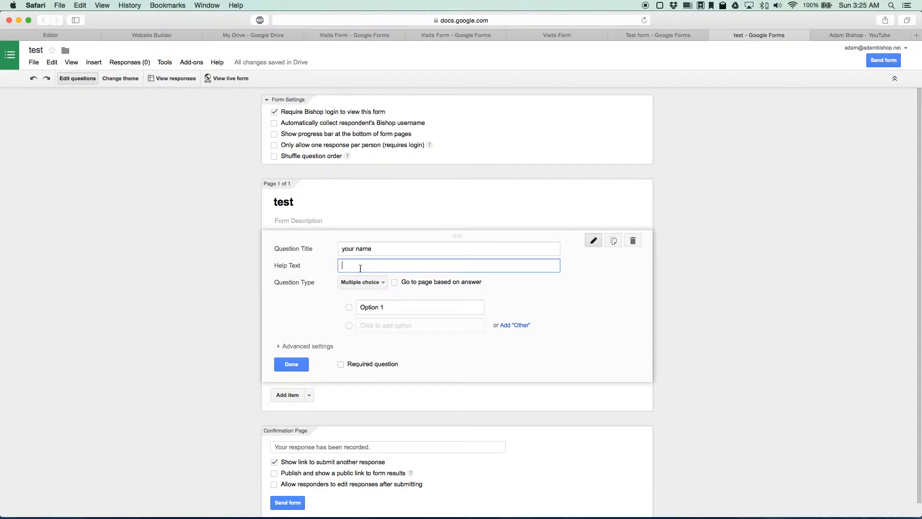
left_click(560, 37)
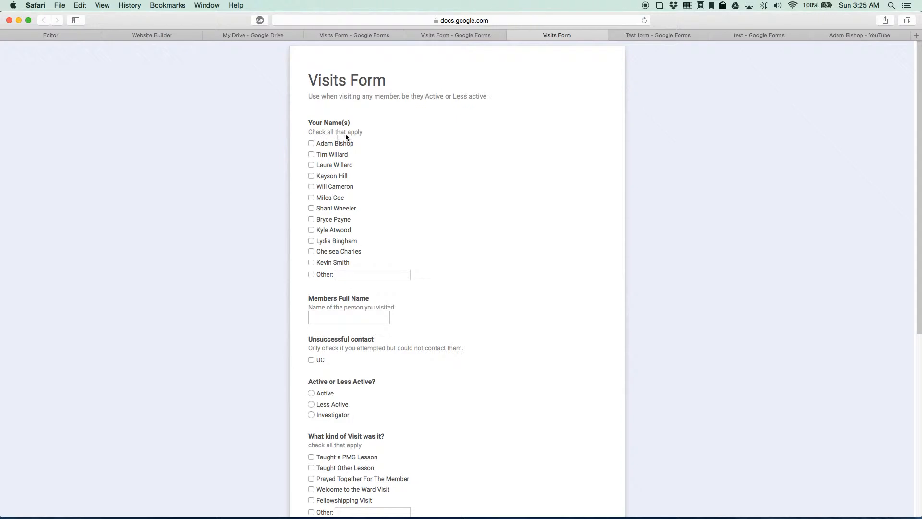
left_click(754, 37)
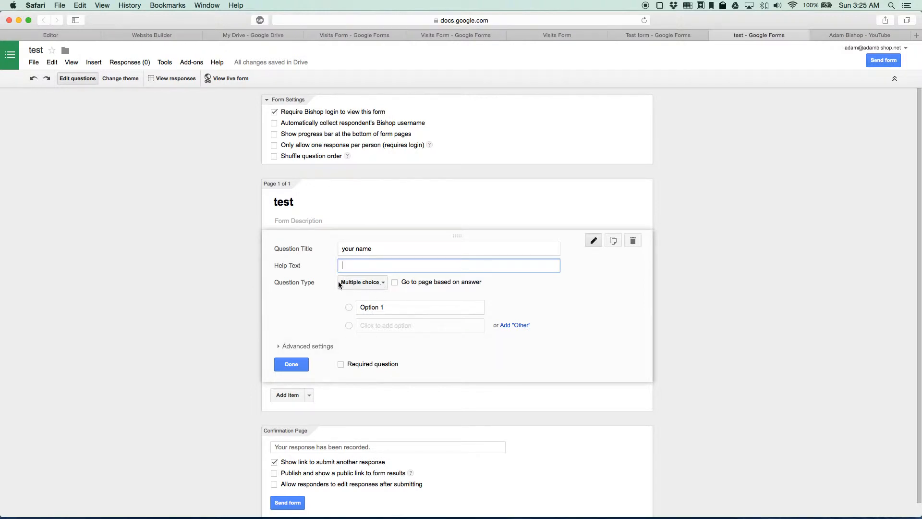
- Add a second and third answer option to the "your name" question, keeping the default option labels
left_click(391, 312)
key("Return")
key("Return")
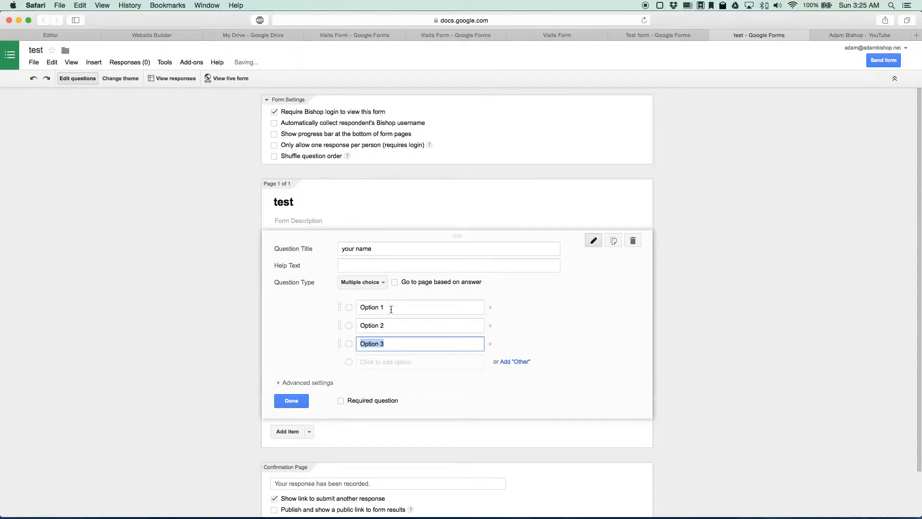
left_click(393, 306)
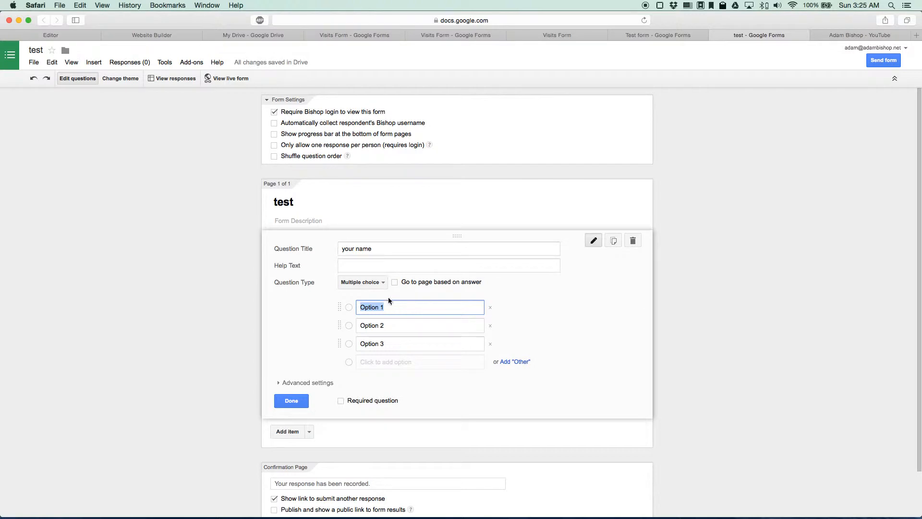
- Check the answer style of the Visits Form's name question and set the "your name" question type to Checkboxes
left_click(383, 287)
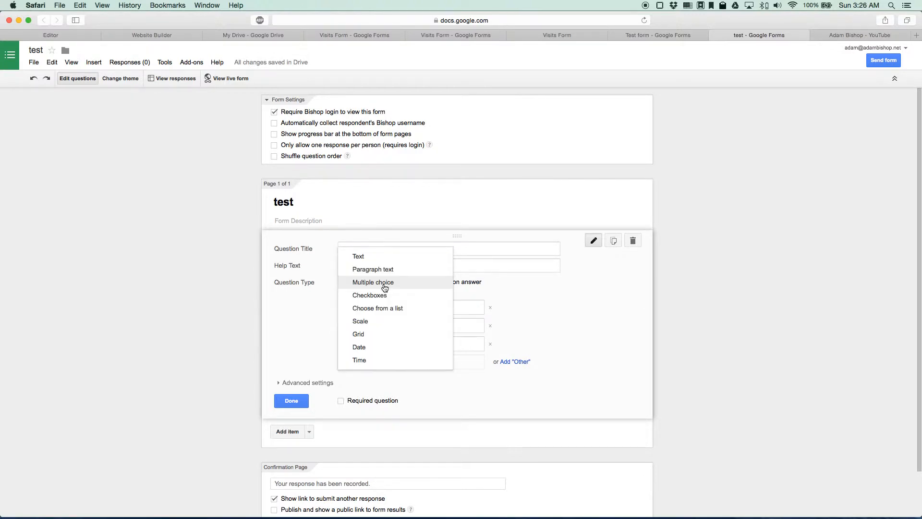
left_click(388, 285)
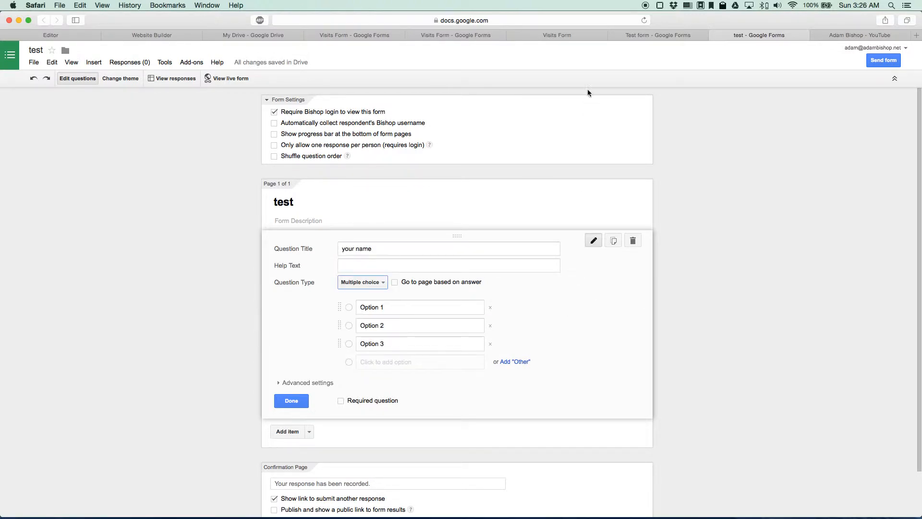
left_click(562, 35)
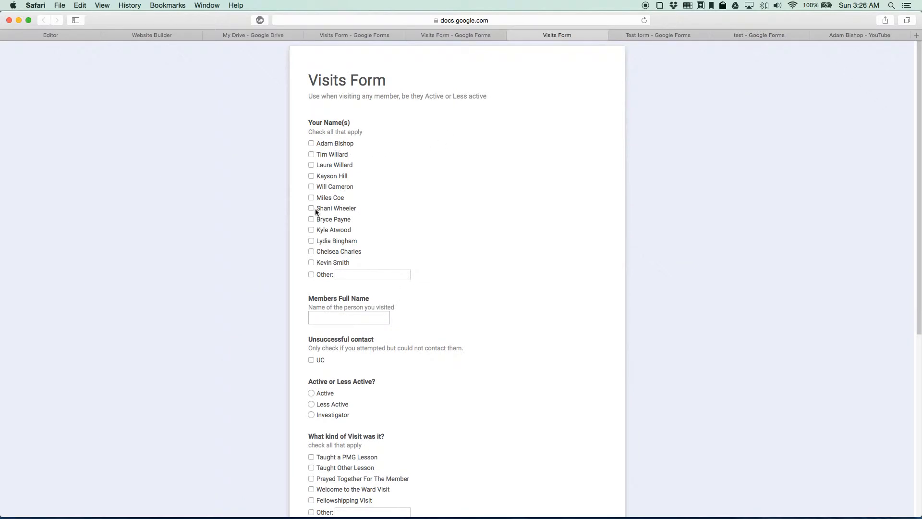
left_click(748, 38)
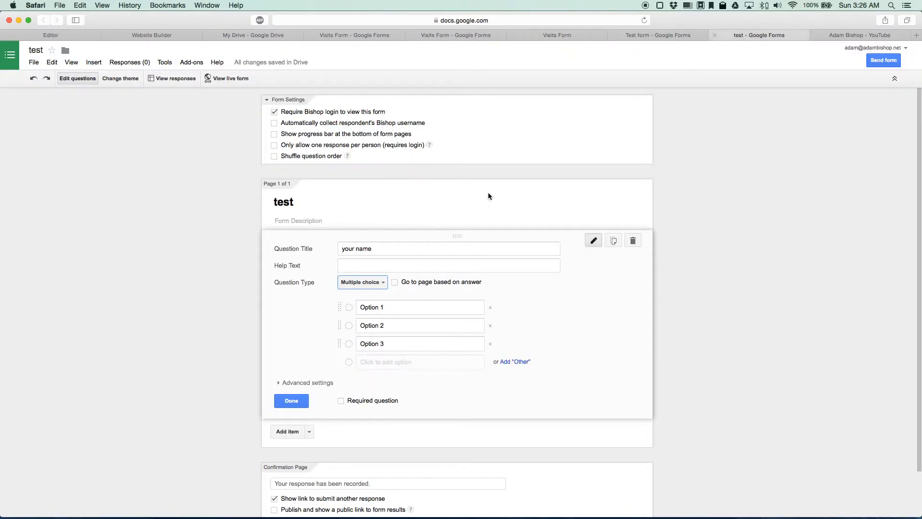
left_click(353, 283)
left_click(390, 296)
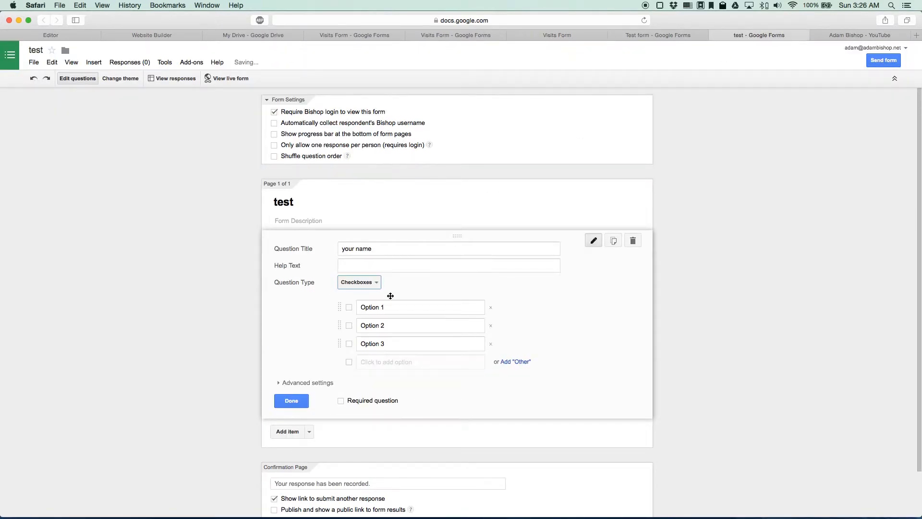
- Replace the first checkbox option's label with a person's first name
left_click(392, 310)
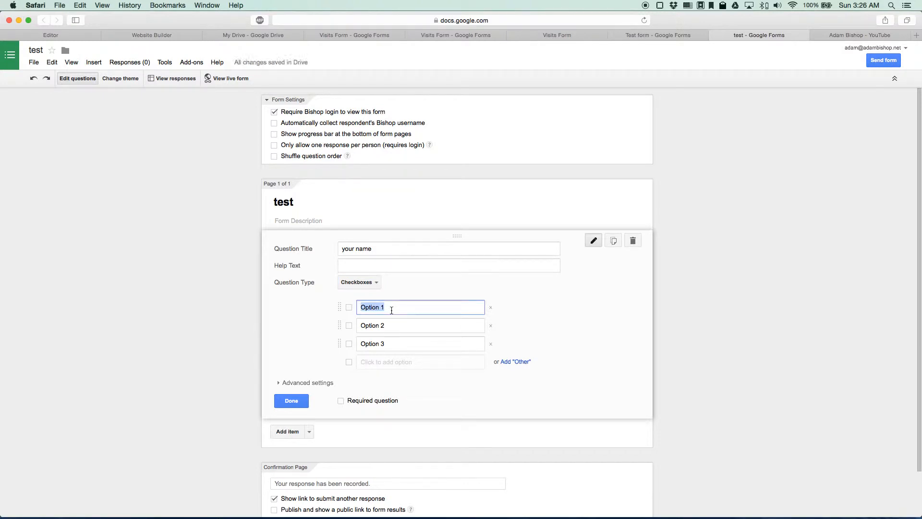
type("adam")
key("Tab")
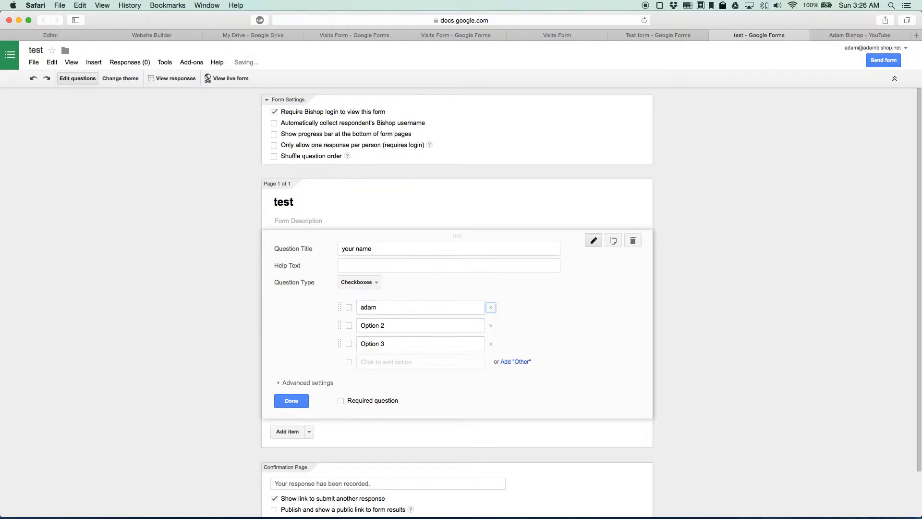
- Try one name checkbox in the Visits Form and compare its question types with the test form's checkbox question
left_click(580, 34)
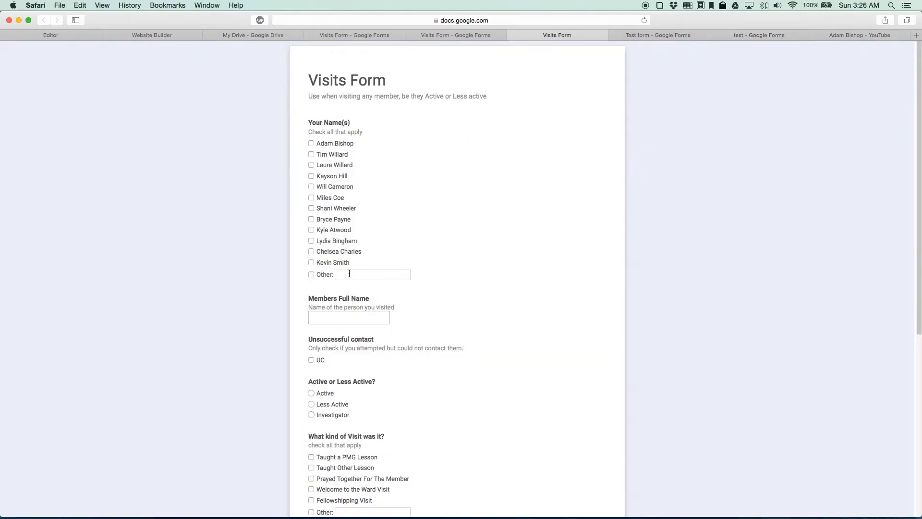
left_click(311, 219)
scroll(437, 287, "down", 3)
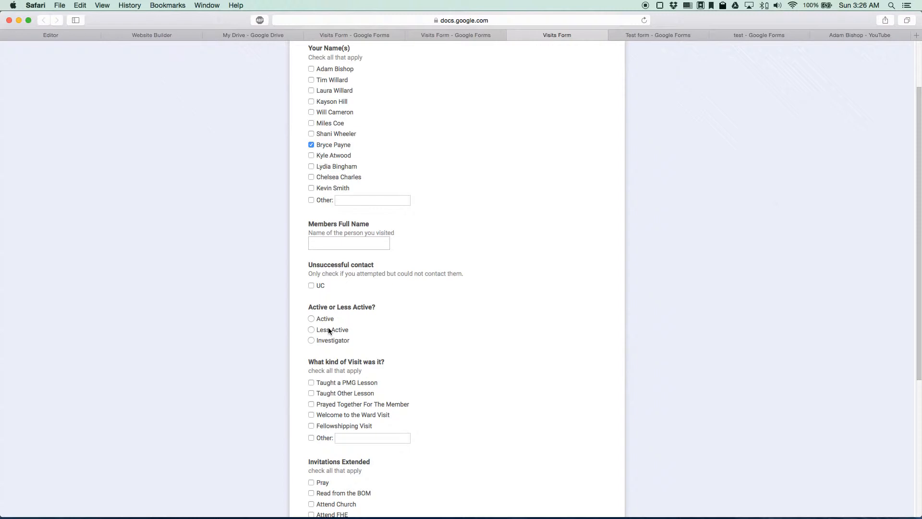
scroll(336, 329, "up", 3)
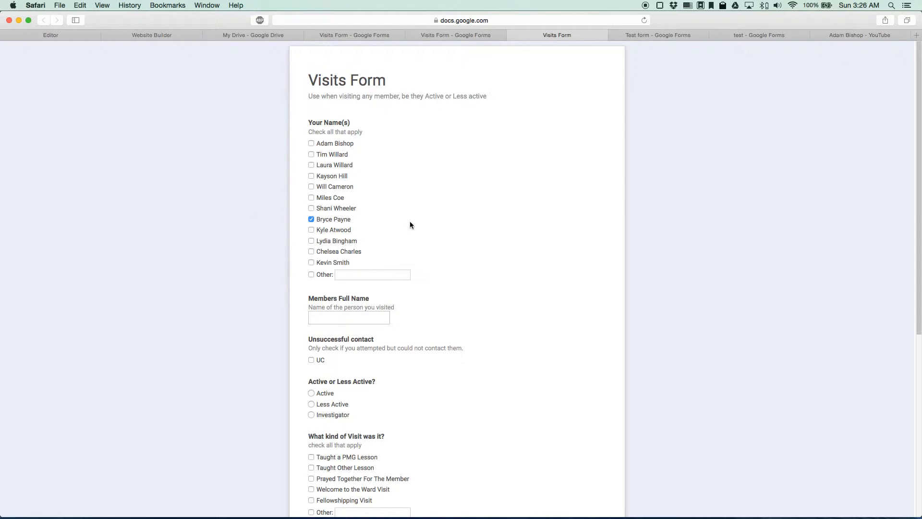
scroll(410, 225, "down", 4)
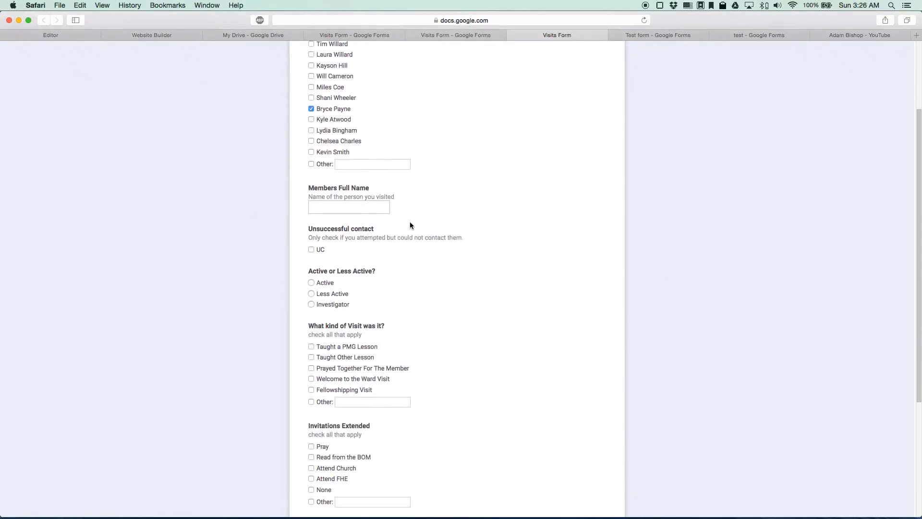
scroll(410, 224, "up", 4)
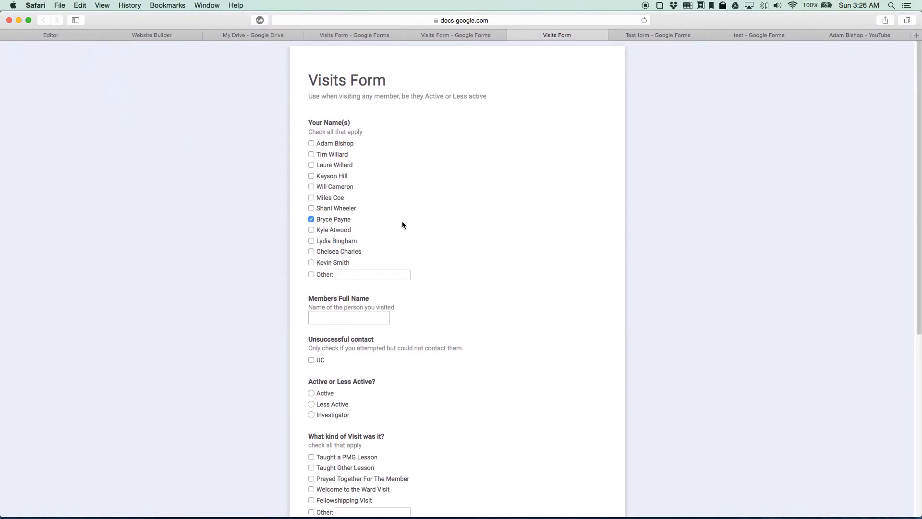
left_click(743, 39)
scroll(530, 312, "down", 2)
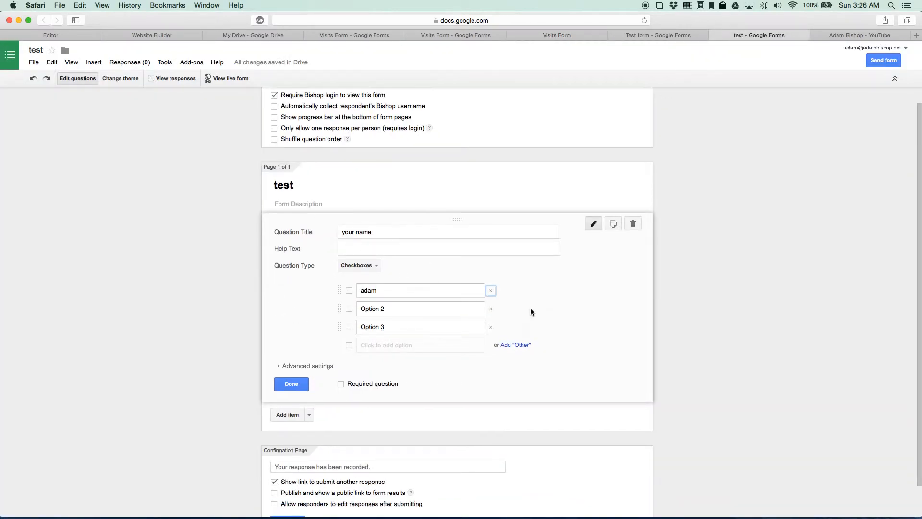
scroll(531, 312, "down", 2)
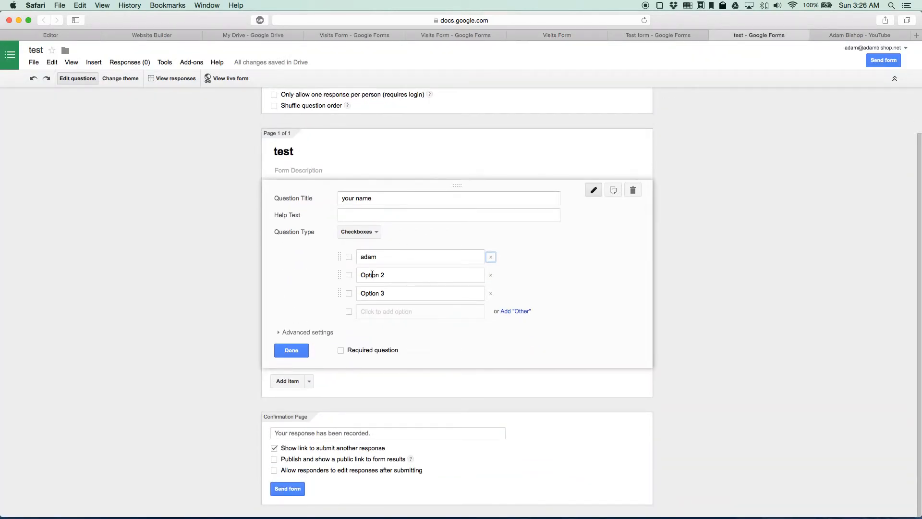
left_click(555, 37)
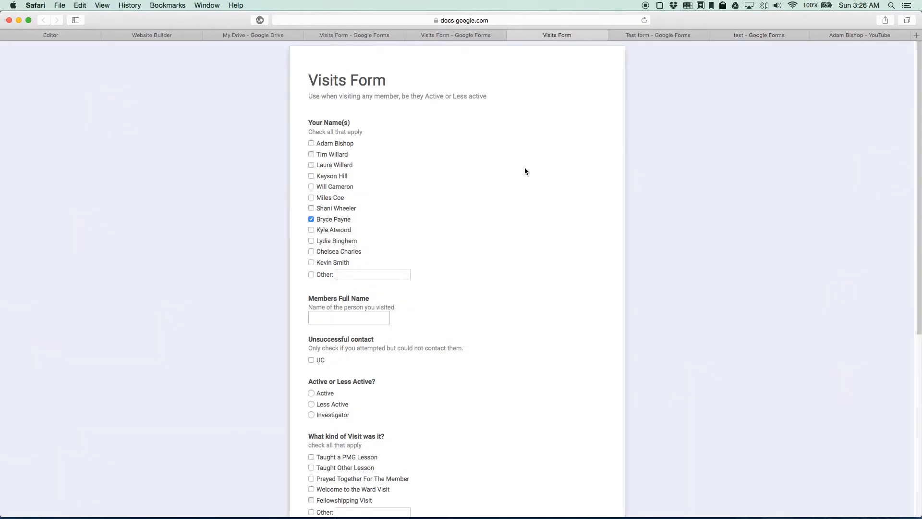
- In the Visits Form, also tick the first name under Your Name(s), keep the earlier name ticked, and activate the Members Full Name field
scroll(466, 188, "down", 1)
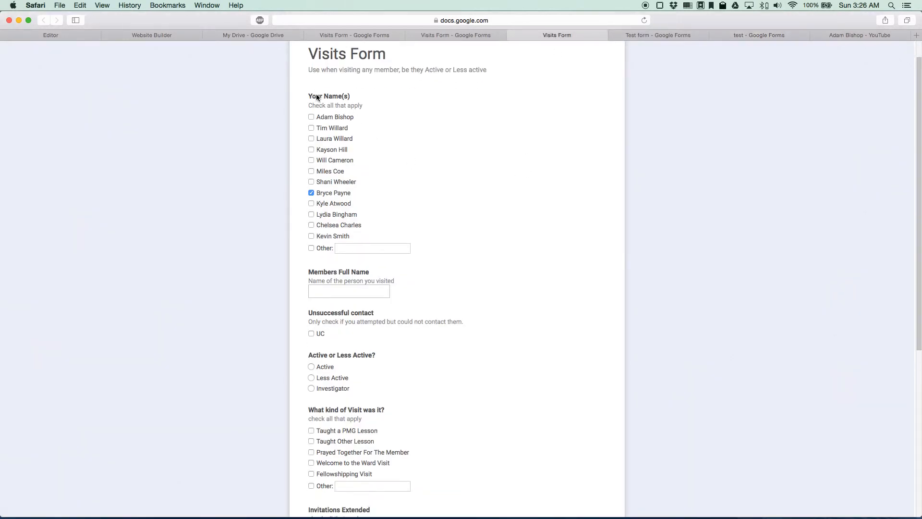
left_click(311, 117)
left_click(311, 193)
left_click(311, 194)
left_click(331, 291)
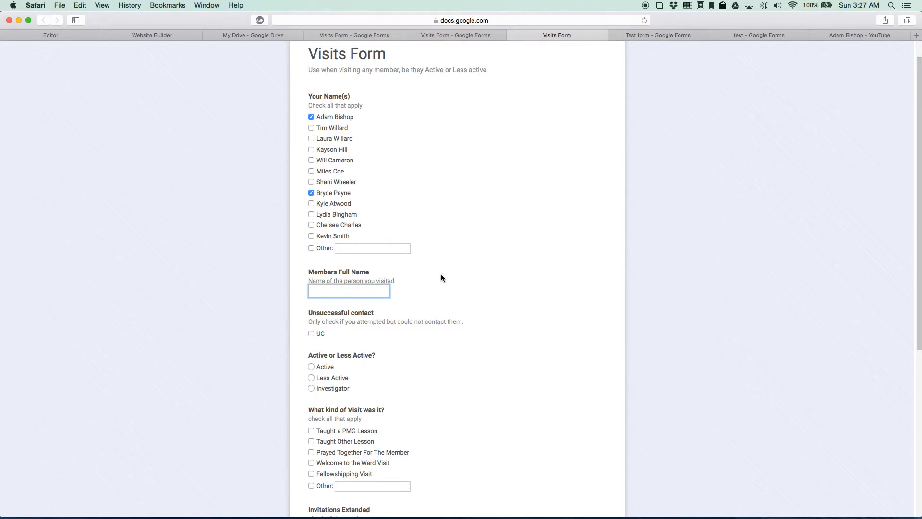
- Fill in the Visits Form's sample choices: UC, Active, Taught Other Lesson and Read from the BOM
scroll(442, 277, "down", 2)
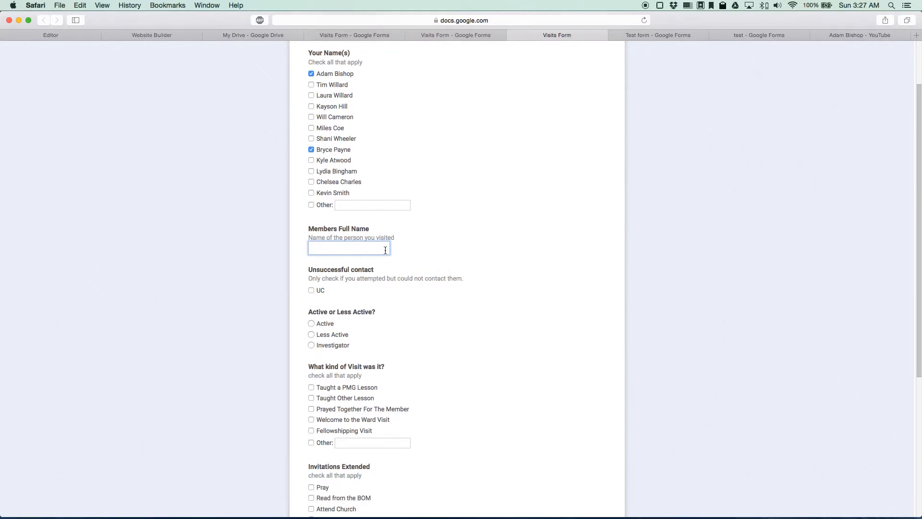
scroll(356, 242, "down", 1)
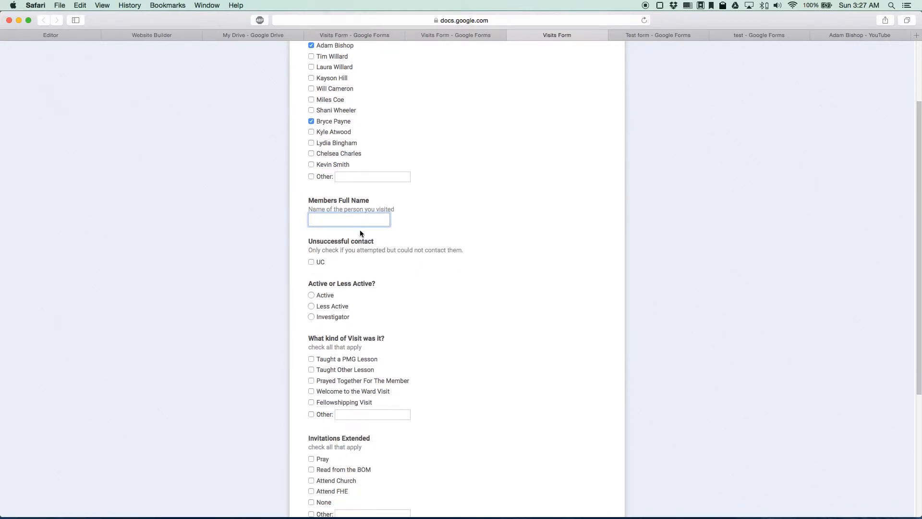
scroll(456, 252, "down", 3)
left_click(311, 192)
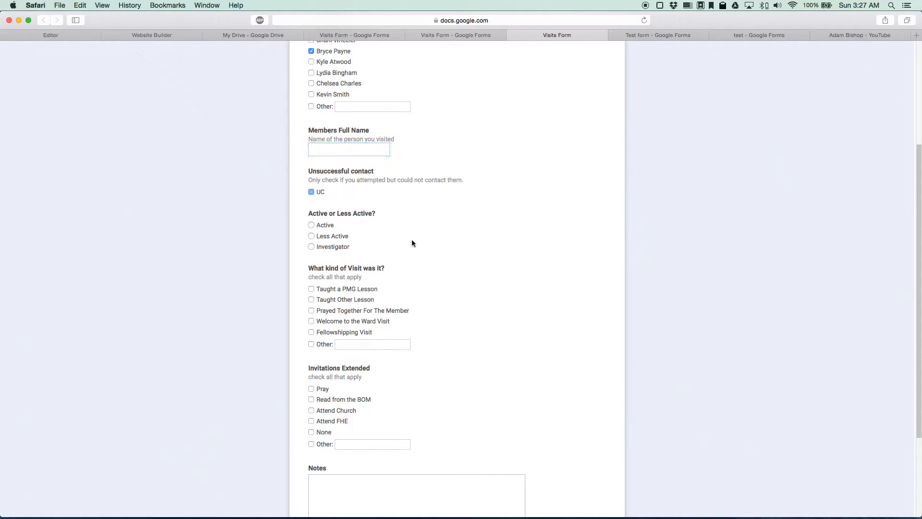
left_click(312, 225)
left_click(311, 299)
left_click(311, 399)
scroll(309, 375, "down", 2)
- In the test form, try the Paragraph text type on the "your name" question and set it to Multiple choice
left_click(741, 37)
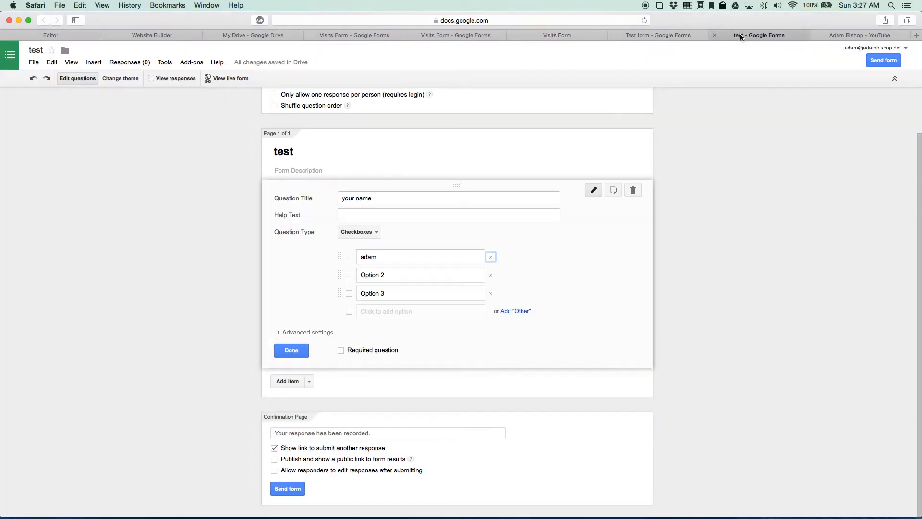
left_click(354, 232)
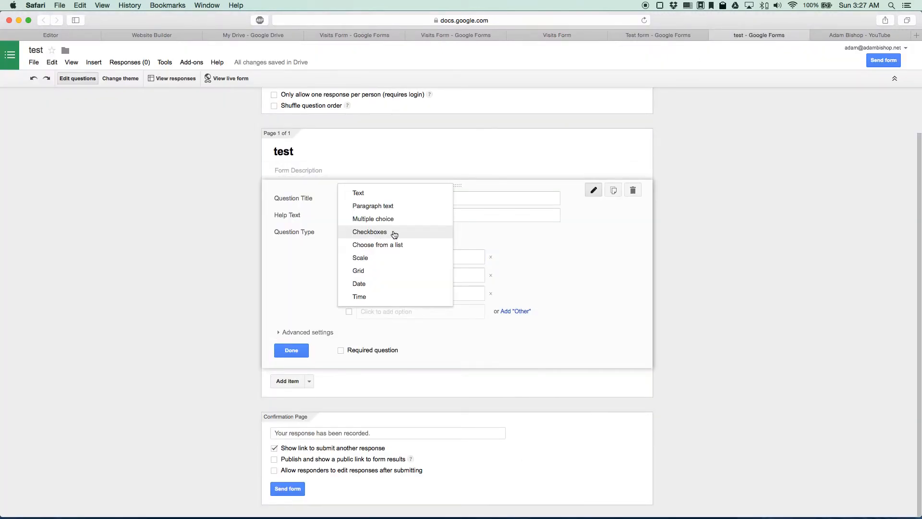
left_click(394, 233)
left_click(375, 233)
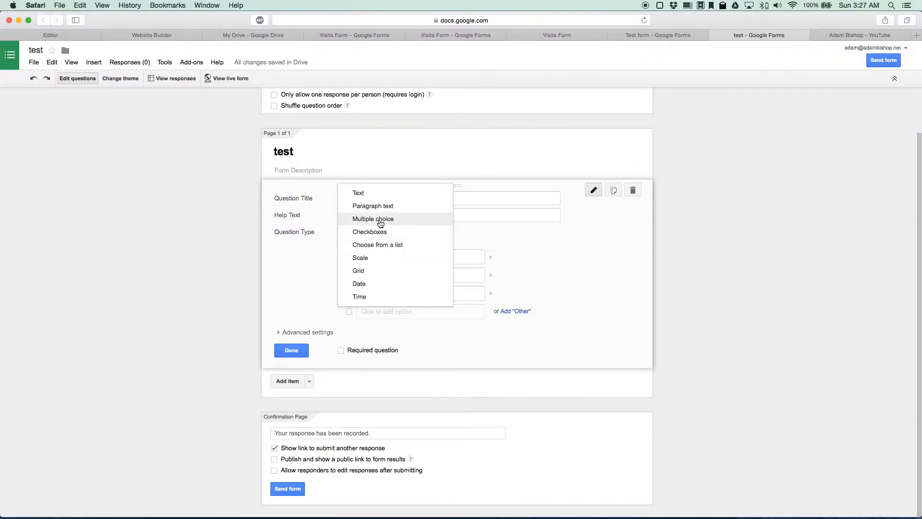
left_click(380, 220)
left_click(368, 235)
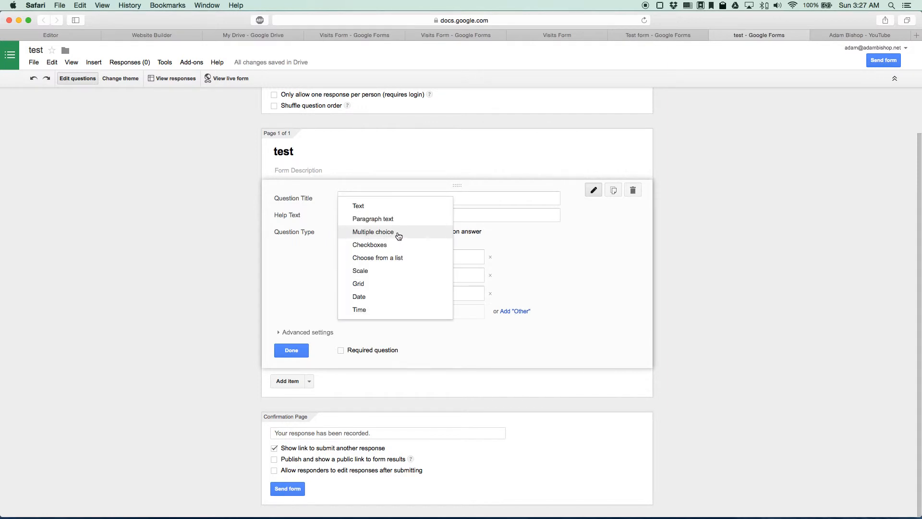
left_click(379, 218)
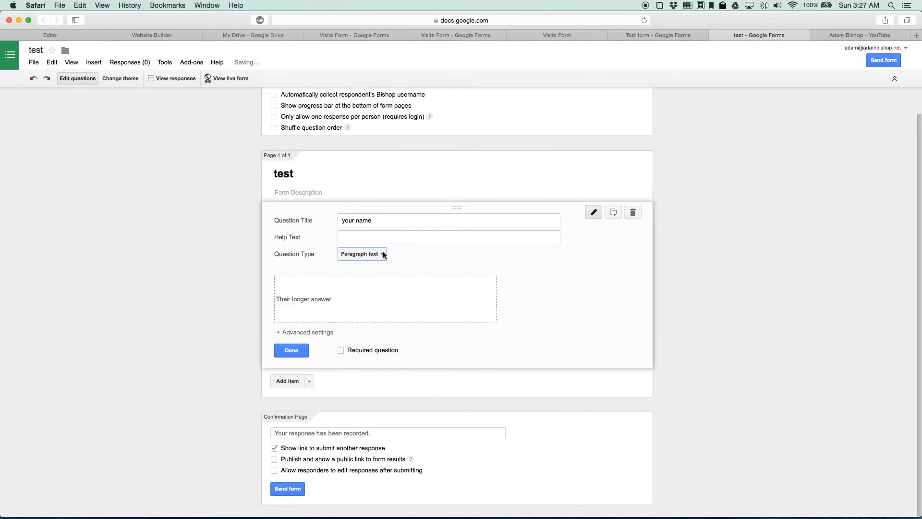
left_click(370, 255)
left_click(368, 263)
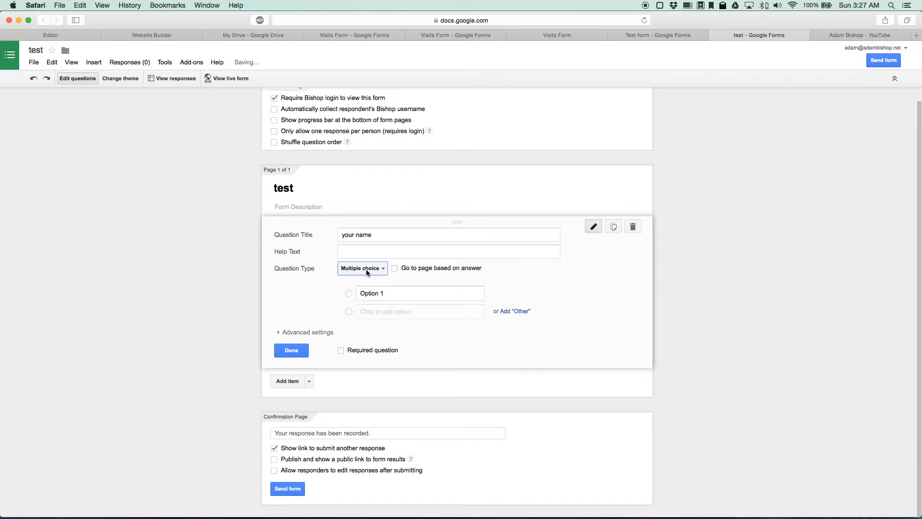
left_click(369, 270)
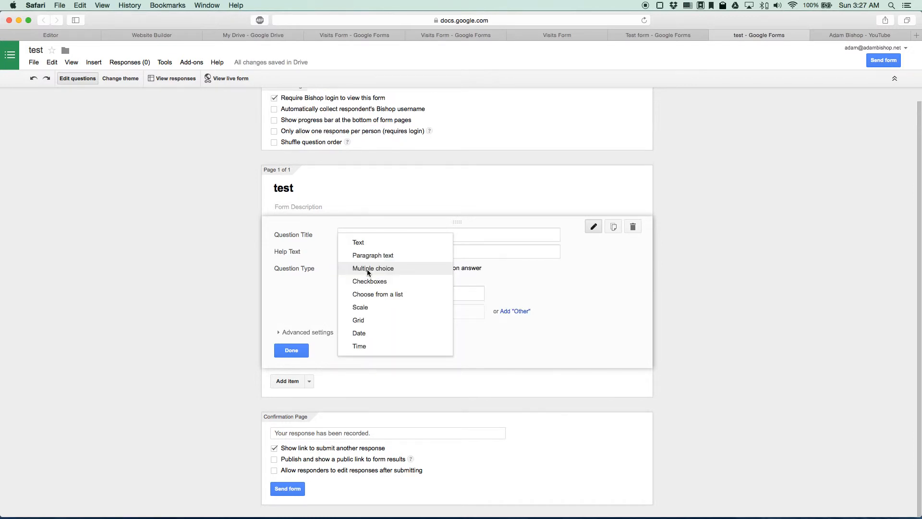
left_click(369, 272)
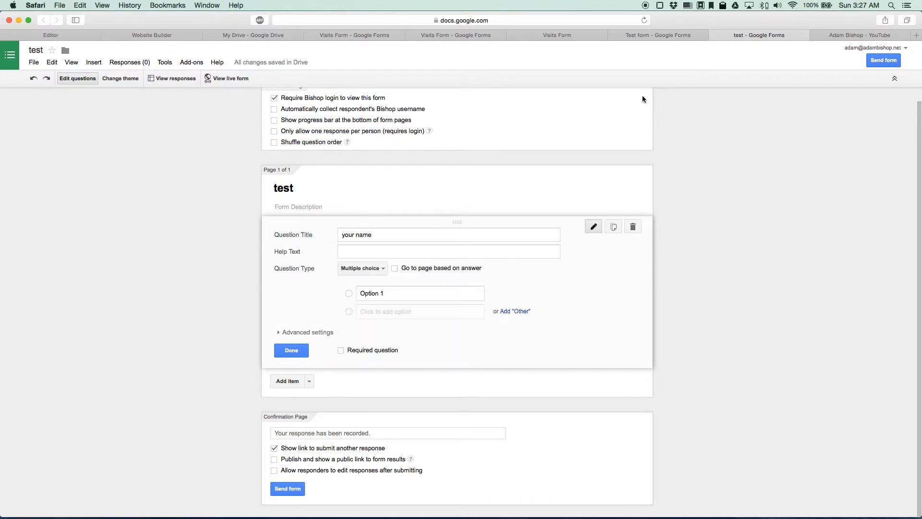
- Try each radio choice of the Visits Form's "Active or Less Active?" question, ending on Active
left_click(576, 37)
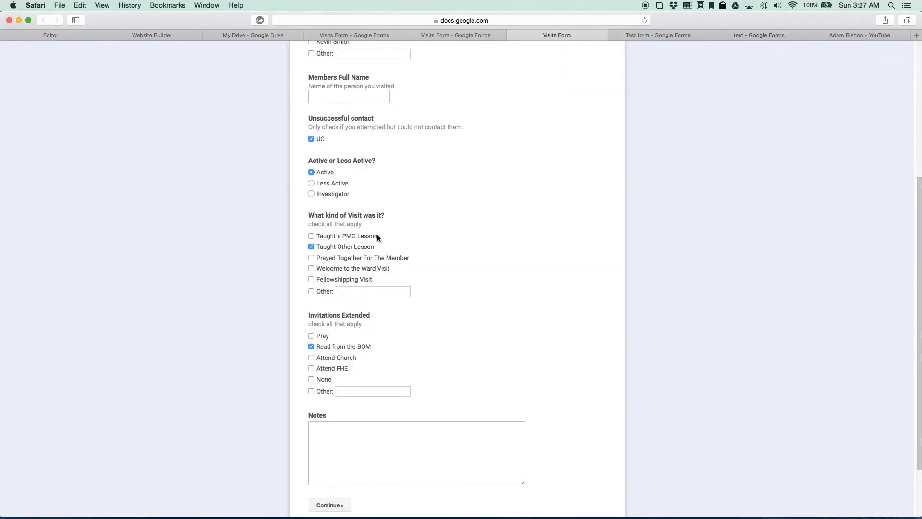
left_click(312, 186)
left_click(312, 195)
left_click(312, 183)
left_click(312, 173)
- Tick Prayed Together For The Member, Welcome to the Ward Visit and Fellowshipping Visit under "What kind of Visit was it?"
left_click(311, 259)
left_click(312, 279)
scroll(450, 263, "up", 1)
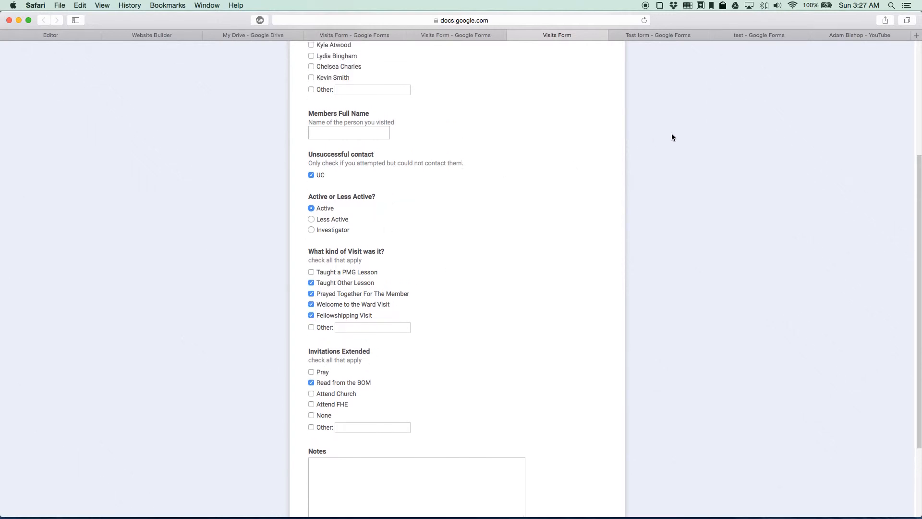
- In the test form, set the "your name" question type to Date, check its month choices and finish editing the question
left_click(749, 36)
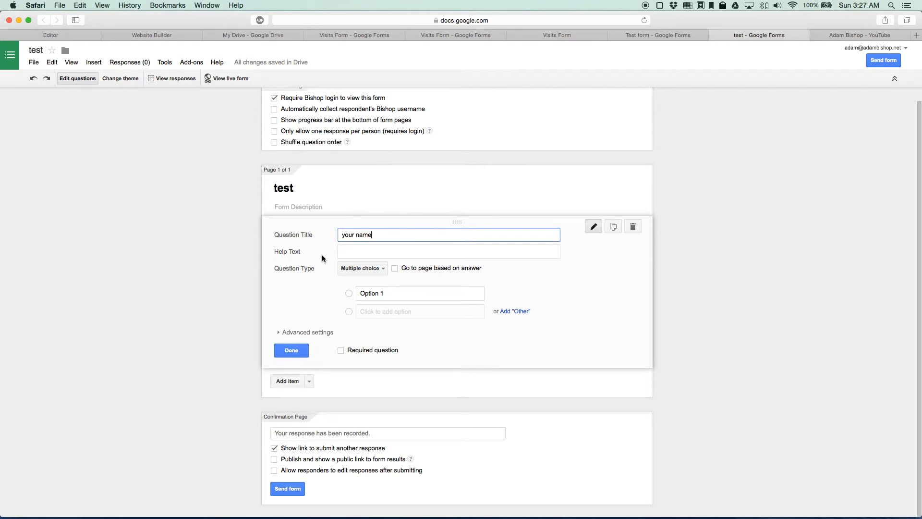
left_click(370, 269)
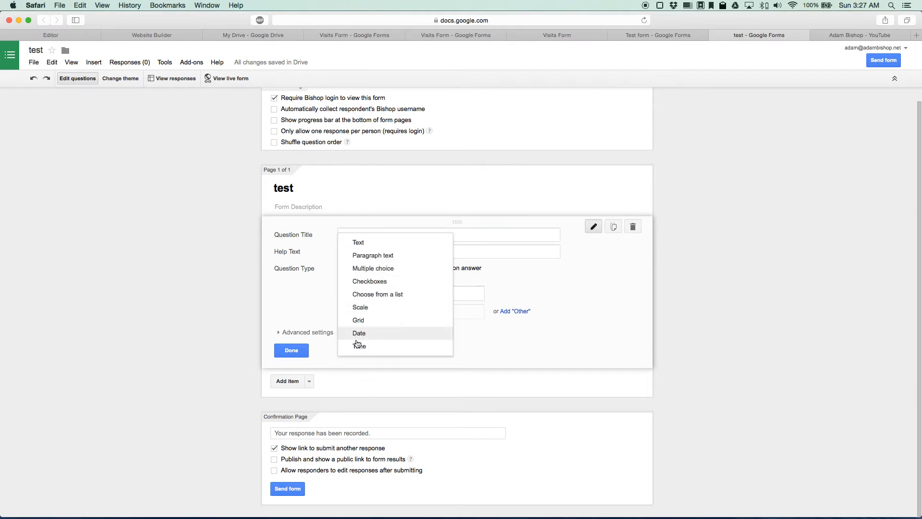
left_click(358, 332)
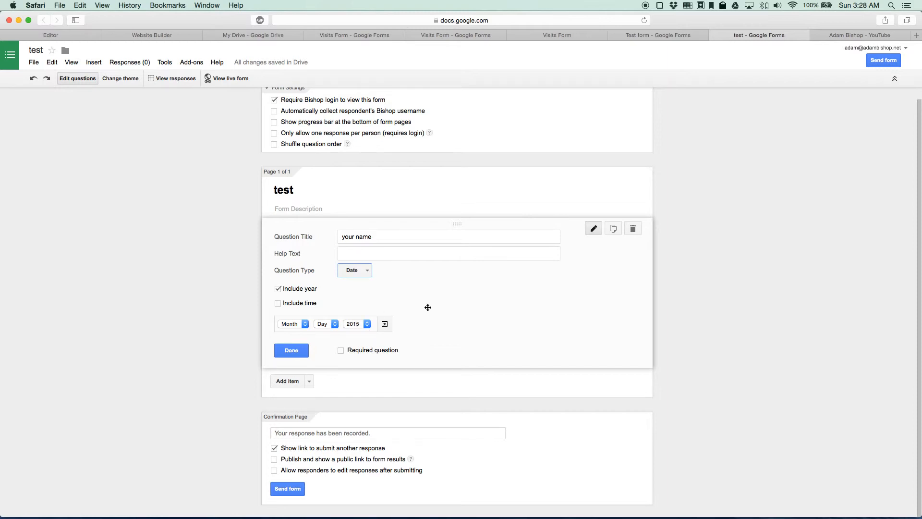
left_click(305, 325)
left_click(304, 325)
left_click(291, 350)
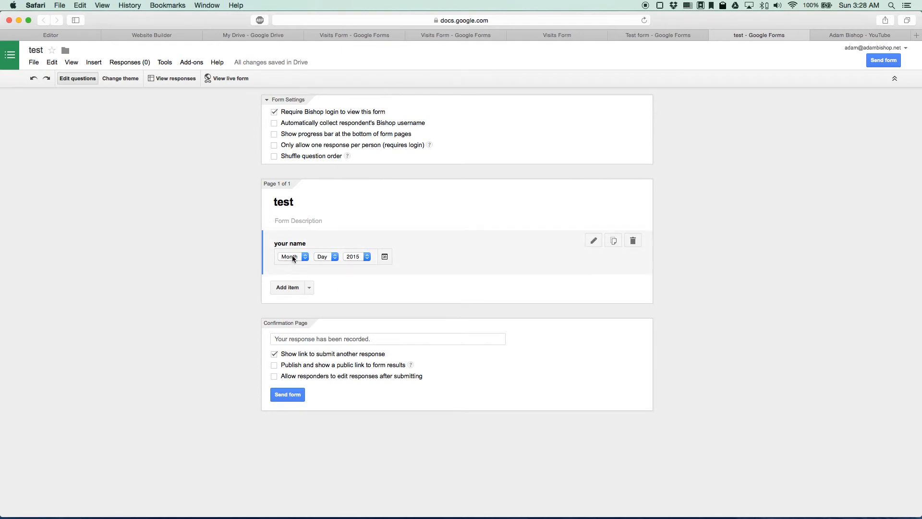
- Add a multiple-choice question titled "test" with the default Option 1 and Option 2 plus an "Other" answer
left_click(288, 287)
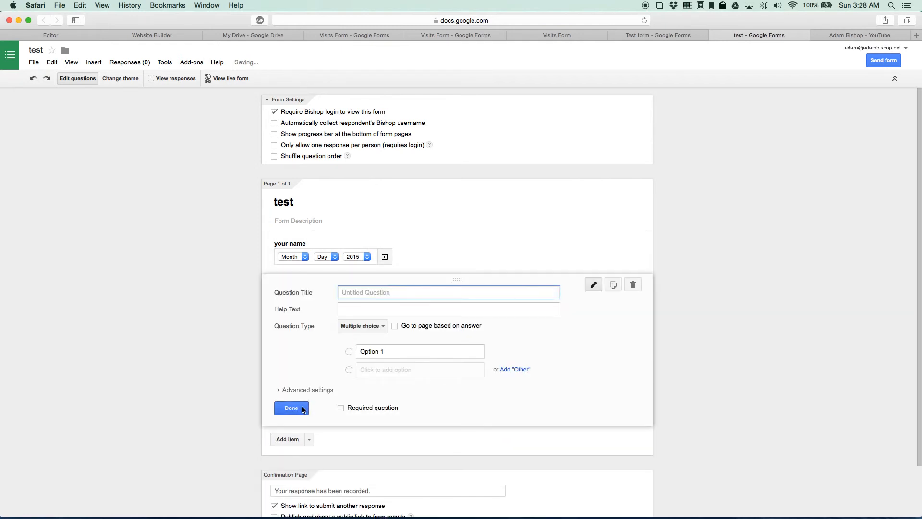
type("test")
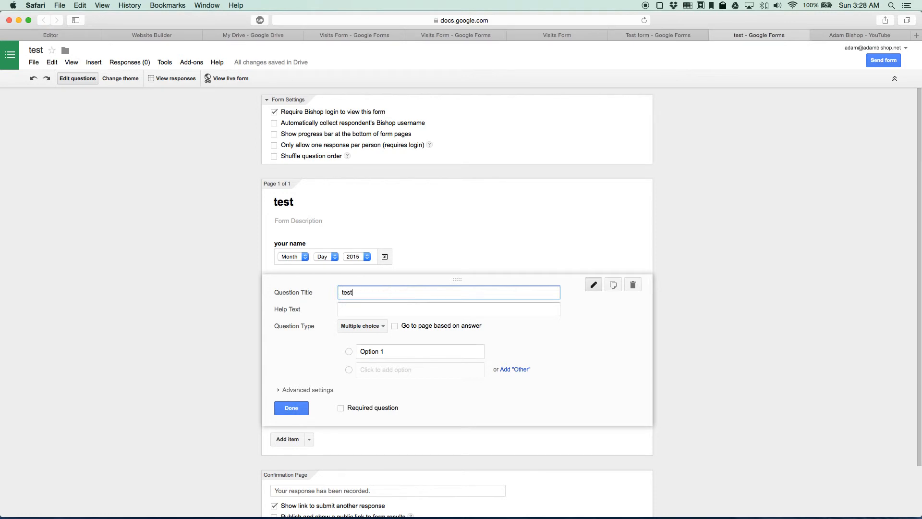
left_click(361, 325)
left_click(530, 361)
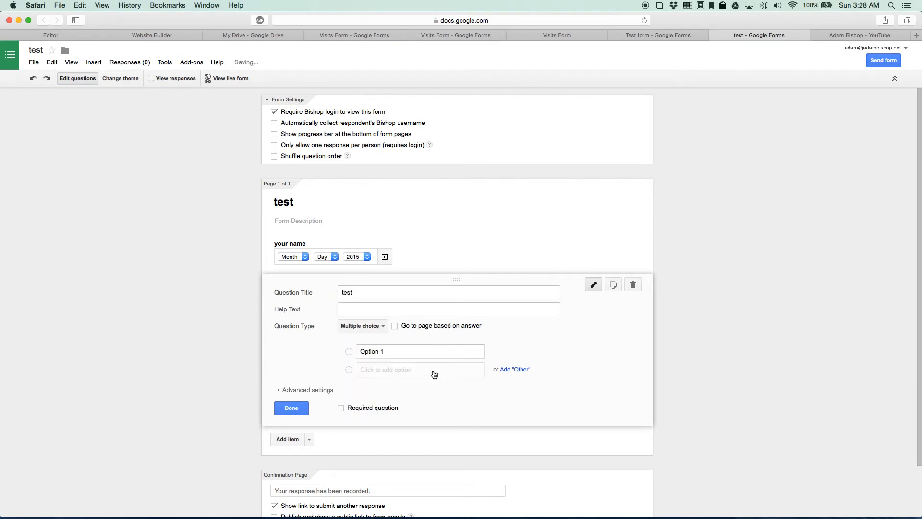
left_click(425, 370)
left_click(514, 387)
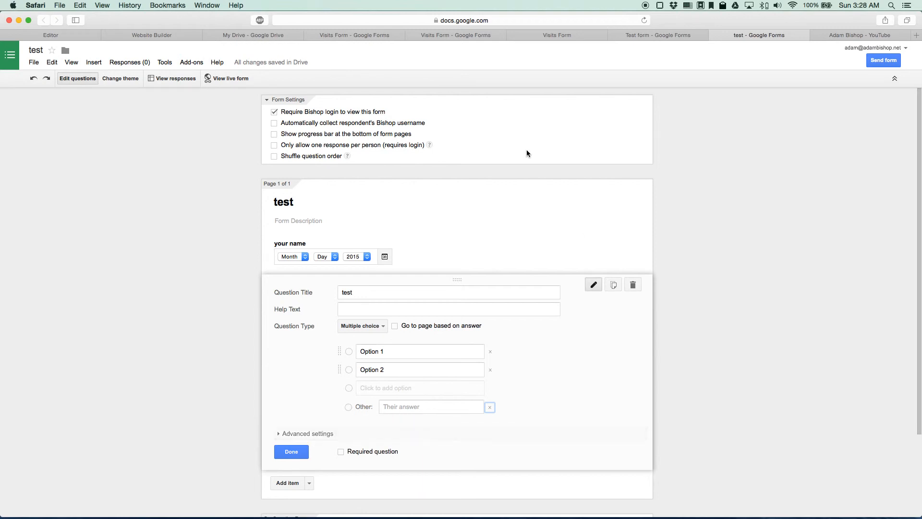
- Finish the "test" question after checking the Visits Form's Other field, and add a blank multiple-choice question below it
left_click(565, 36)
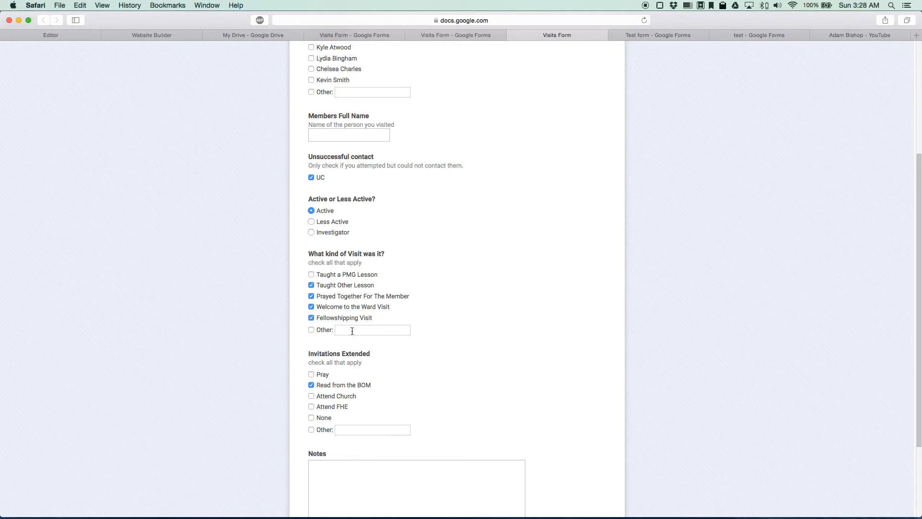
left_click(742, 37)
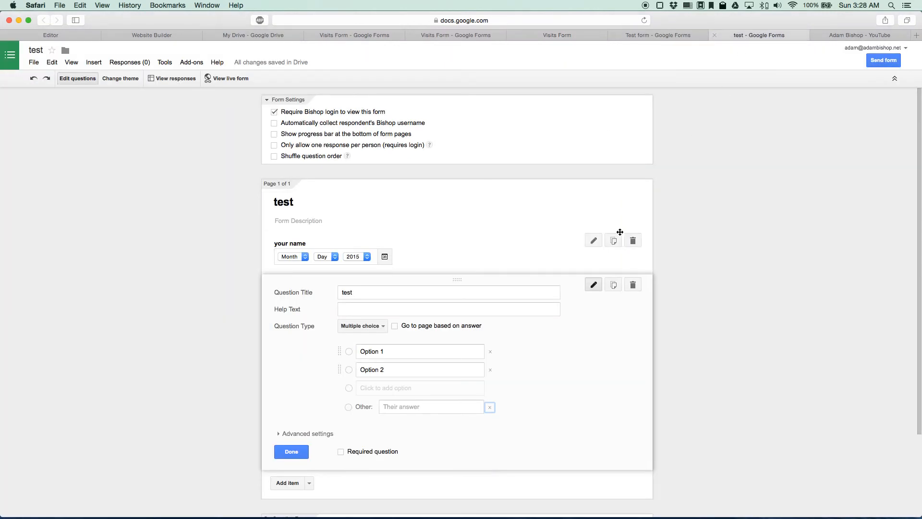
scroll(296, 431, "down", 1)
left_click(291, 428)
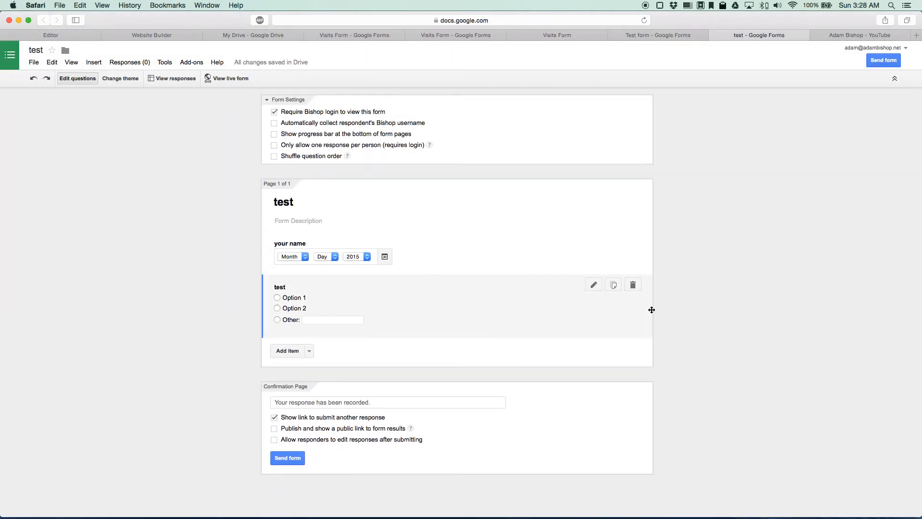
left_click(287, 351)
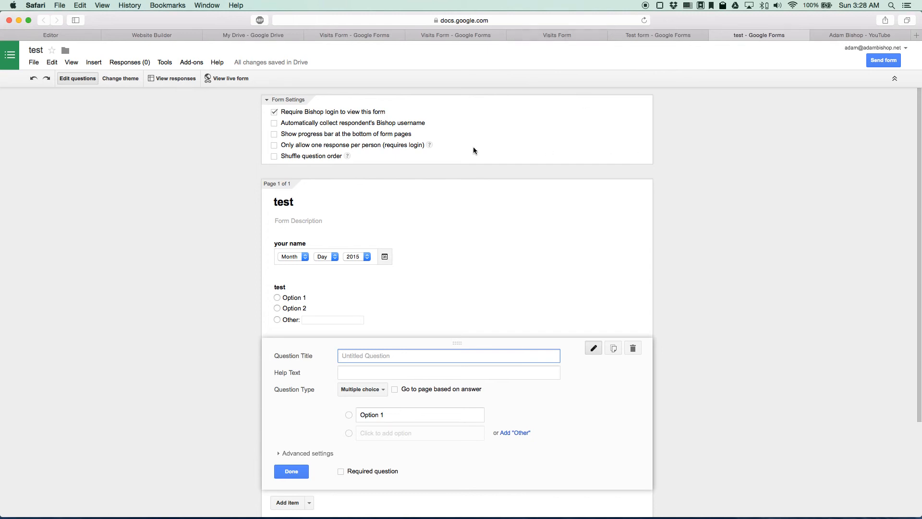
- Look up the test form and its "test (Responses)" spreadsheet in My Drive and check the responses file's activity
left_click(237, 36)
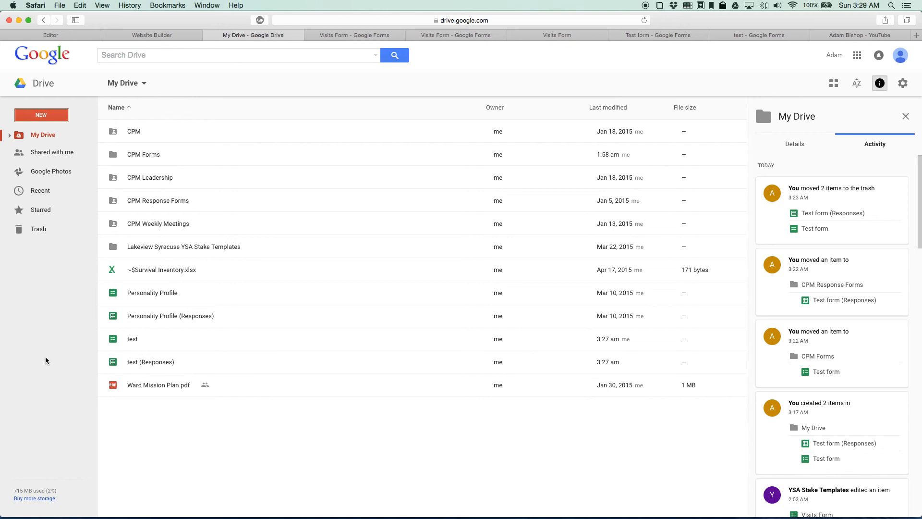
left_click(133, 340)
left_click_drag(133, 340, 128, 360)
left_click(138, 362)
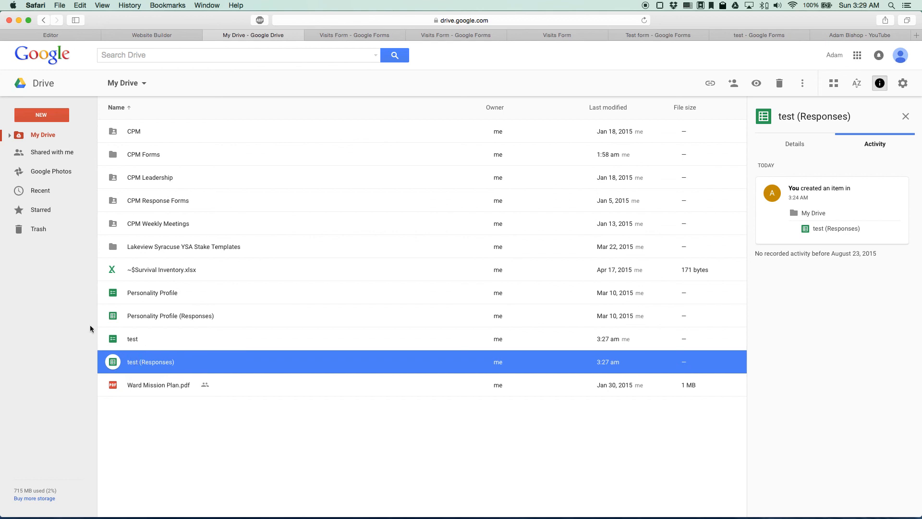
left_click(68, 308)
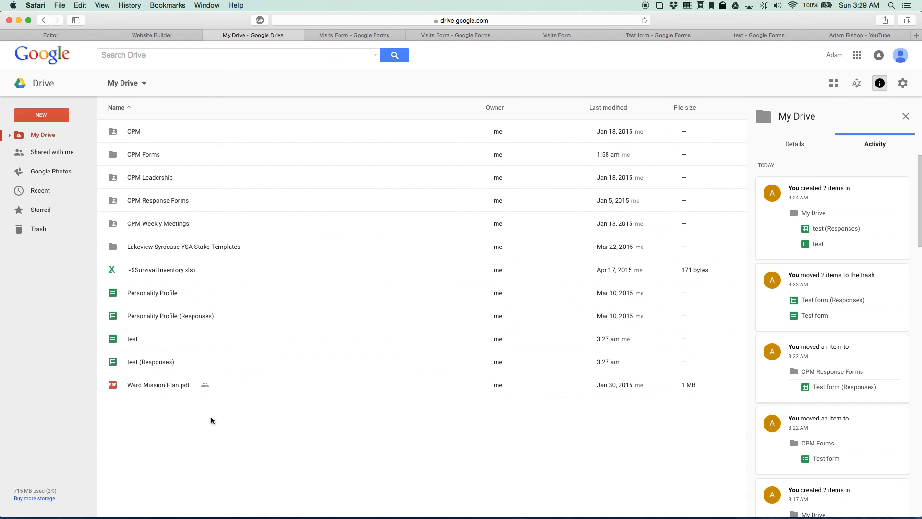